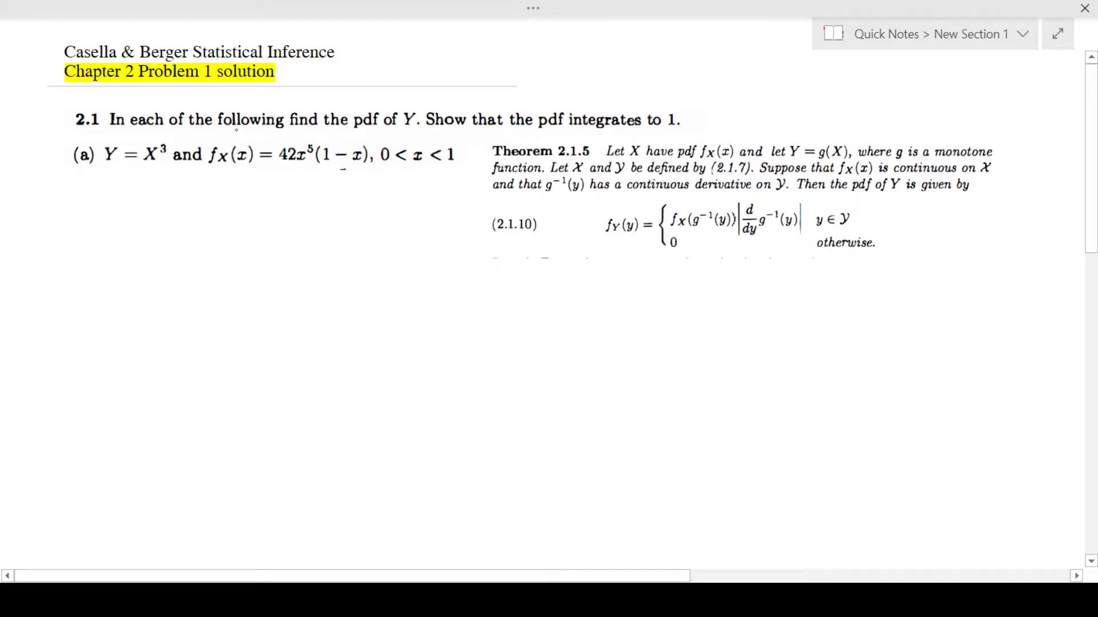
- Underline 'pdf of Y', 'integrates to 1', Y, fX(x) and 0 < x < 1 in the problem
left_click_drag(348, 130, 411, 132)
left_click_drag(536, 131, 675, 132)
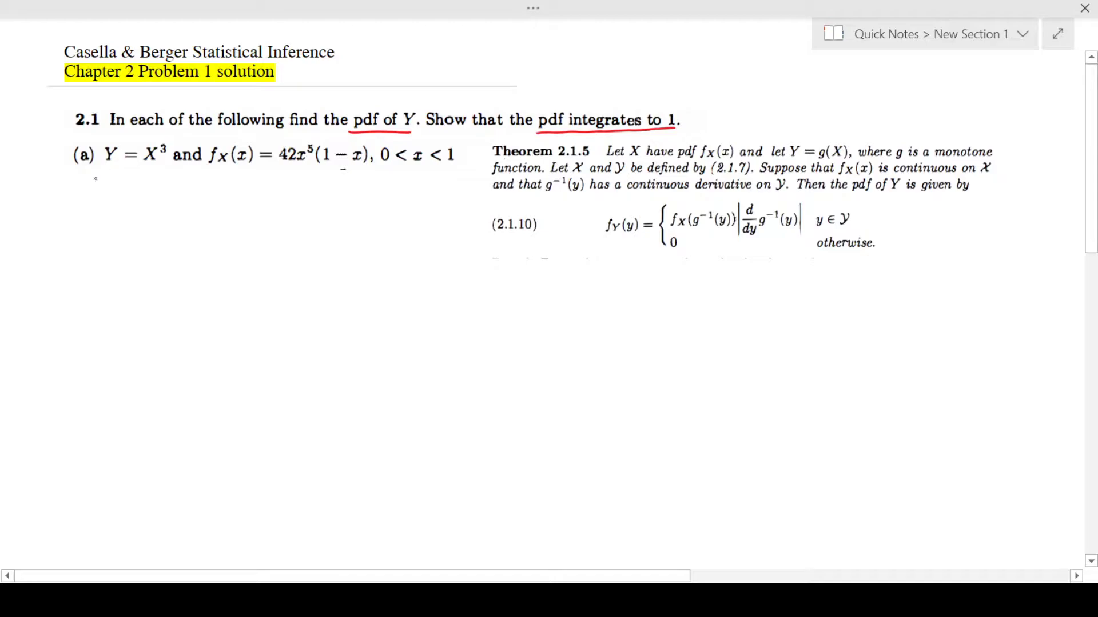
left_click_drag(101, 167, 156, 168)
left_click_drag(259, 173, 212, 171)
left_click_drag(464, 166, 381, 170)
- Underline Y = g(X) and g⁻¹(y) in the theorem and circle formula 2.1.10
left_click_drag(691, 162, 745, 159)
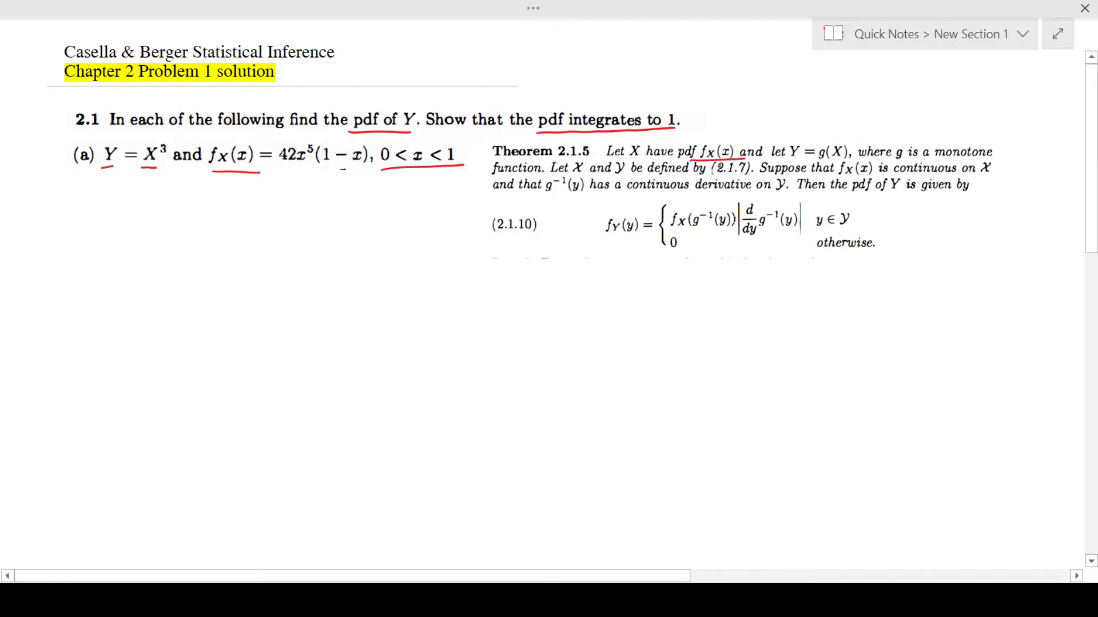
left_click_drag(791, 161, 860, 160)
left_click_drag(597, 198, 543, 198)
left_click_drag(596, 244, 605, 205)
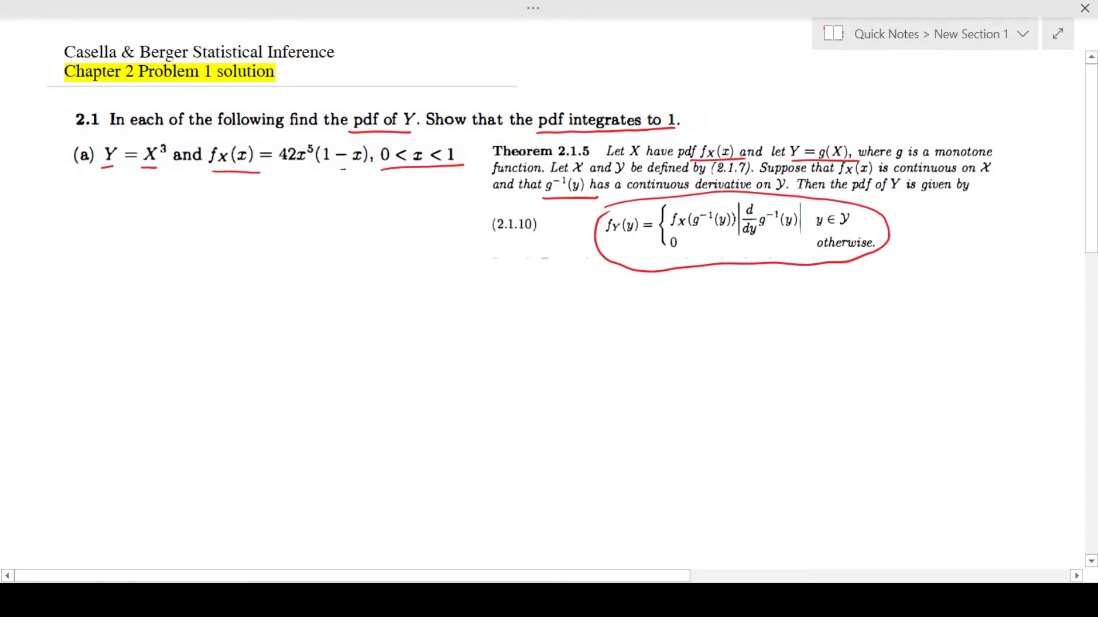
- Handwrite y = g(x) = x³ below part (a)
left_click_drag(72, 226, 86, 245)
mouse_move(135, 221)
left_mouse_down()
mouse_move(126, 236)
mouse_move(144, 231)
left_mouse_up()
left_click_drag(154, 220, 164, 230)
mouse_move(163, 219)
left_mouse_down()
mouse_move(154, 230)
mouse_move(193, 219)
left_mouse_up()
left_click_drag(184, 224, 234, 212)
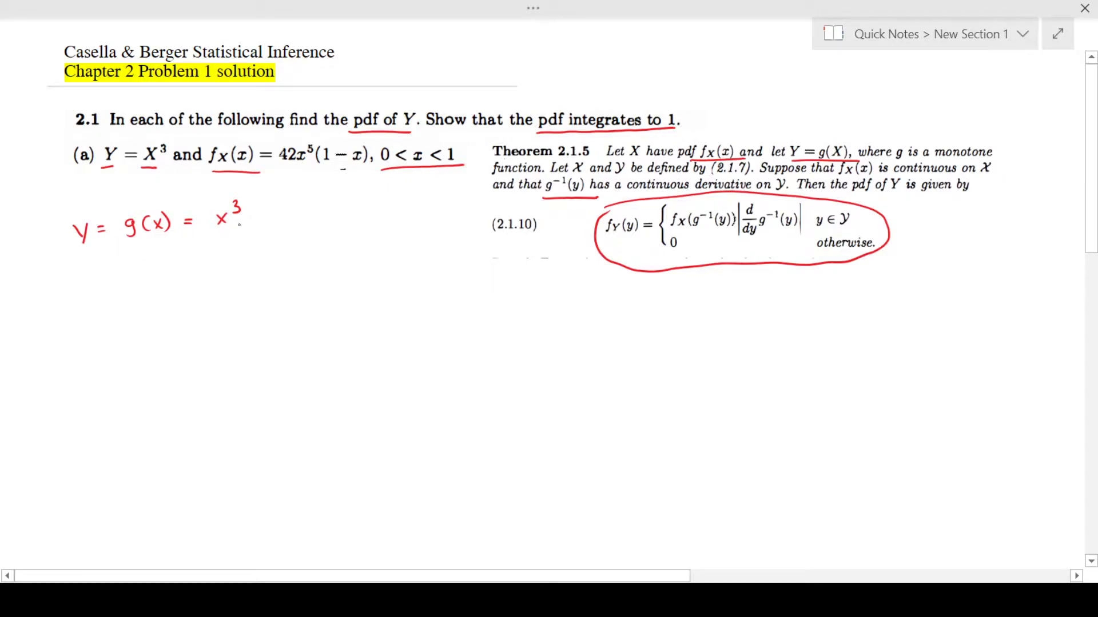
- Write g(g⁻¹(y)) = [g⁻¹(y)]³ on the next line
mouse_move(123, 273)
left_mouse_down()
mouse_move(115, 290)
mouse_move(156, 289)
left_mouse_up()
left_click_drag(156, 267, 199, 284)
mouse_move(209, 253)
left_mouse_down()
mouse_move(210, 291)
mouse_move(247, 271)
left_mouse_up()
mouse_move(236, 276)
left_mouse_down()
mouse_move(294, 281)
mouse_move(306, 256)
left_mouse_up()
left_click_drag(310, 250, 327, 269)
left_click_drag(332, 261, 319, 280)
left_click_drag(334, 261, 337, 279)
left_click_drag(285, 255, 285, 289)
left_click_drag(339, 247, 357, 279)
left_click_drag(368, 228, 367, 244)
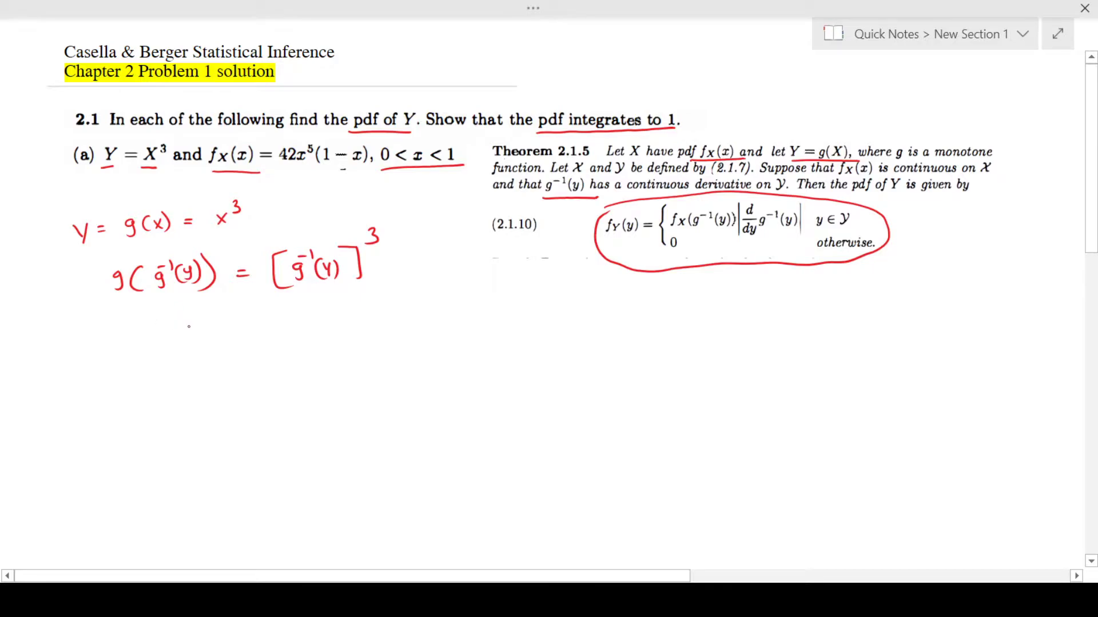
- Write y = [g⁻¹(y)]³ on a new line
mouse_move(193, 323)
left_mouse_down()
mouse_move(195, 345)
mouse_move(237, 328)
left_mouse_up()
left_click_drag(225, 335, 267, 342)
left_click_drag(271, 315, 303, 332)
mouse_move(307, 323)
left_mouse_down()
mouse_move(306, 339)
mouse_move(293, 340)
mouse_move(314, 337)
left_mouse_up()
left_click_drag(264, 313, 267, 344)
left_click_drag(324, 314, 325, 344)
left_click_drag(337, 295, 340, 310)
- Write ⇒ g⁻¹(y) = y^(1/3) below
left_click_drag(125, 391, 143, 390)
left_click_drag(124, 399, 144, 397)
mouse_move(137, 382)
left_mouse_down()
mouse_move(138, 405)
mouse_move(180, 409)
mouse_move(190, 382)
left_mouse_up()
mouse_move(195, 375)
left_mouse_down()
mouse_move(217, 407)
mouse_move(201, 409)
left_mouse_up()
mouse_move(222, 381)
left_mouse_down()
mouse_move(226, 409)
mouse_move(265, 389)
left_mouse_up()
left_click_drag(258, 396, 294, 402)
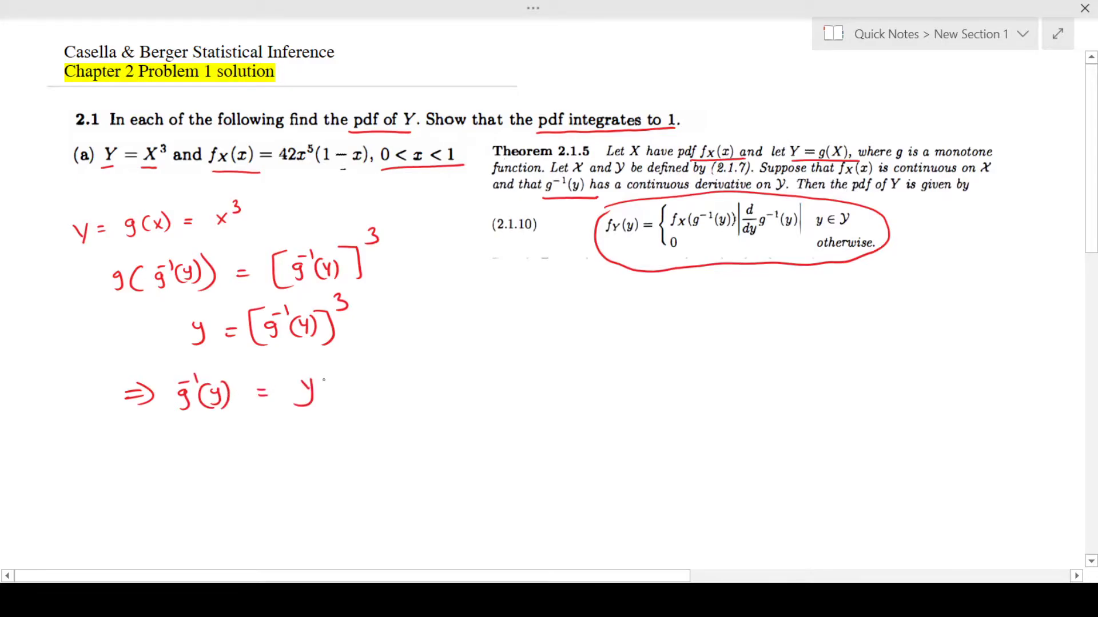
left_click_drag(325, 362, 327, 374)
left_click_drag(334, 366, 332, 391)
- Write f_Y(y) = f_X(y^(1/3)), underlining g⁻¹(y) inside f_X in the theorem
mouse_move(65, 442)
left_mouse_down()
mouse_move(56, 460)
mouse_move(65, 451)
mouse_move(72, 474)
mouse_move(104, 460)
left_mouse_up()
mouse_move(108, 441)
left_mouse_down()
mouse_move(110, 462)
mouse_move(151, 450)
left_mouse_up()
left_click_drag(140, 456, 172, 461)
left_click_drag(170, 452, 194, 466)
left_click_drag(194, 457, 184, 468)
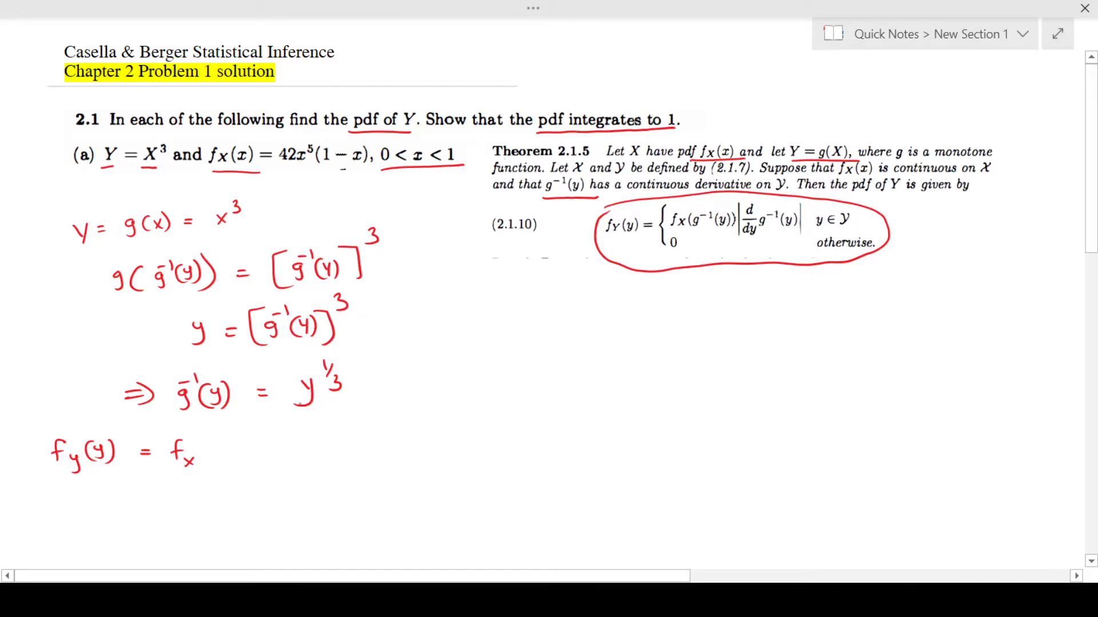
left_click_drag(684, 233, 729, 234)
mouse_move(219, 440)
left_mouse_down()
mouse_move(216, 458)
mouse_move(234, 452)
mouse_move(233, 462)
left_mouse_up()
left_click_drag(242, 430, 252, 456)
left_click_drag(266, 433, 260, 467)
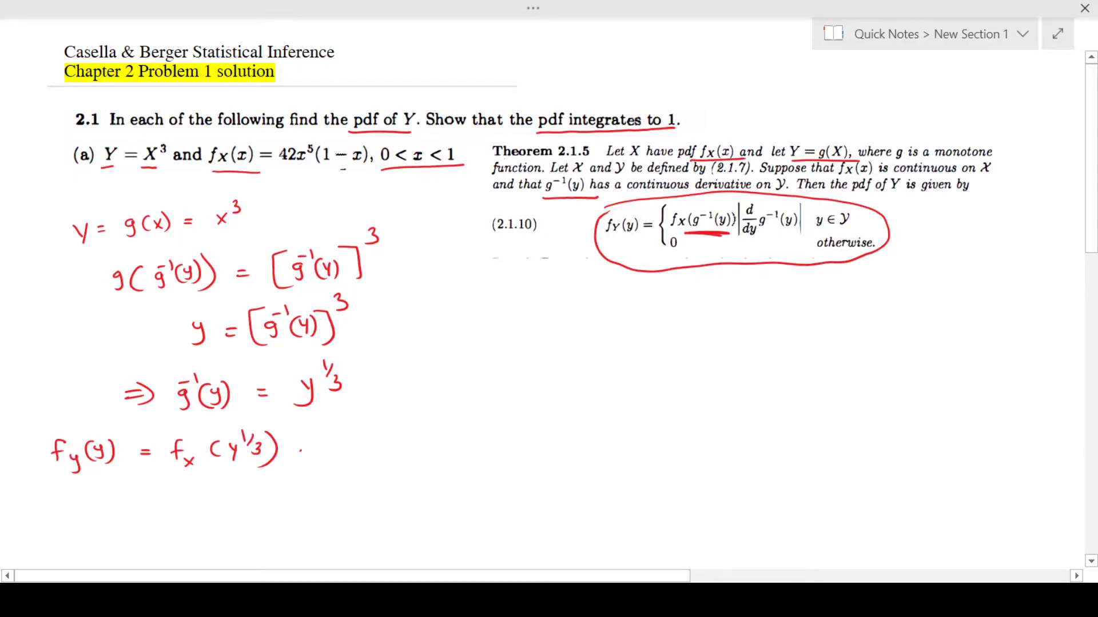
- Add the factor |d/dy y^(1/3)|, underlining the theorem's derivative term g⁻¹(y)
left_click_drag(327, 425, 327, 469)
mouse_move(365, 428)
left_mouse_down()
mouse_move(379, 444)
mouse_move(363, 466)
mouse_move(372, 469)
left_mouse_up()
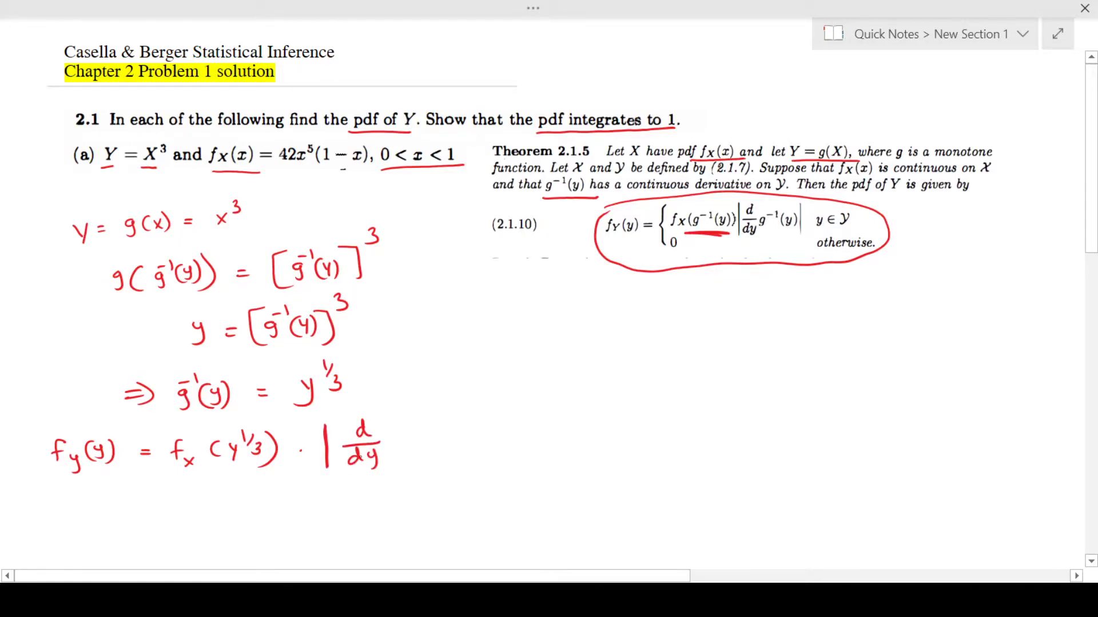
left_click_drag(763, 233, 789, 232)
left_click_drag(404, 426, 408, 443)
left_click_drag(422, 408, 457, 461)
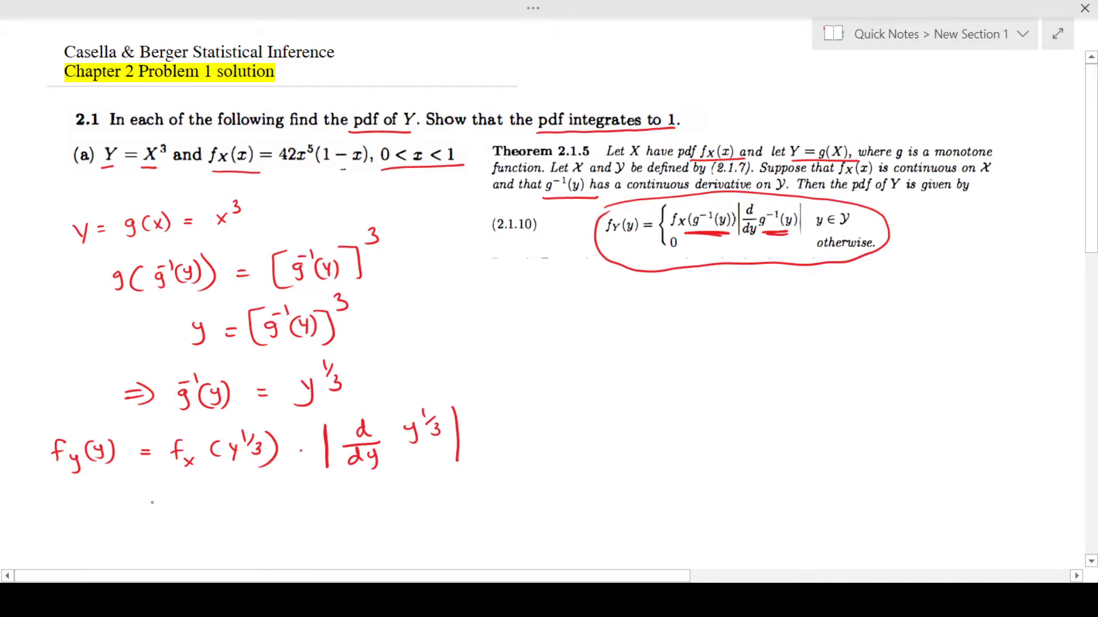
- Draw a dashed vertical divider below 2.1.10 and write f_Y(y) = to its right
left_click_drag(499, 296, 498, 308)
left_click_drag(500, 334, 500, 343)
left_click_drag(500, 358, 503, 419)
left_click_drag(502, 435, 502, 450)
left_click_drag(503, 474, 500, 517)
left_click_drag(499, 526, 497, 540)
left_click_drag(542, 303, 550, 304)
mouse_move(542, 308)
left_mouse_down()
mouse_move(552, 308)
mouse_move(505, 327)
left_mouse_up()
mouse_move(516, 312)
left_mouse_down()
mouse_move(518, 328)
mouse_move(531, 323)
left_mouse_up()
left_click_drag(534, 300, 535, 325)
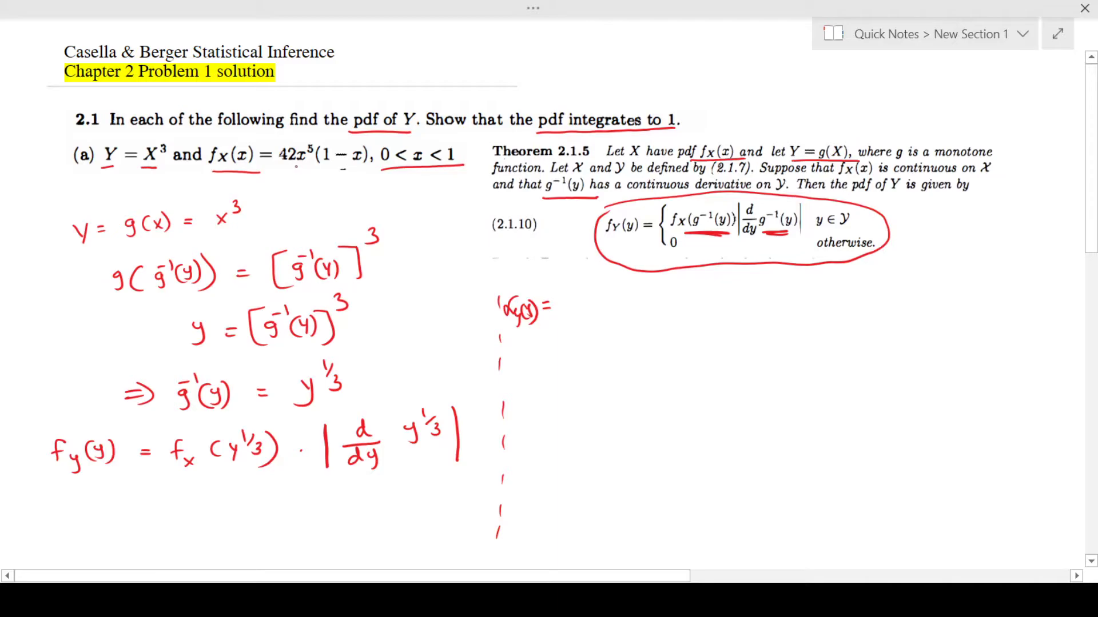
- Underline the whole 42x⁵(1 − x) formula and note f_Y(y) = f_X(y^(1/3)) at the page top
left_click_drag(295, 171, 357, 171)
left_click_drag(464, 32, 452, 57)
mouse_move(468, 52)
left_mouse_down()
mouse_move(474, 64)
mouse_move(478, 52)
left_mouse_up()
left_click_drag(499, 40, 487, 59)
left_click_drag(493, 42, 510, 62)
mouse_move(512, 24)
left_mouse_down()
mouse_move(497, 45)
mouse_move(507, 48)
left_mouse_up()
mouse_move(591, 39)
left_mouse_down()
mouse_move(577, 68)
mouse_move(586, 53)
left_mouse_up()
mouse_move(594, 58)
left_mouse_down()
mouse_move(606, 71)
mouse_move(593, 71)
mouse_move(641, 58)
left_mouse_up()
mouse_move(649, 47)
left_mouse_down()
mouse_move(636, 72)
mouse_move(658, 48)
left_mouse_up()
mouse_move(663, 44)
left_mouse_down()
mouse_move(665, 57)
mouse_move(636, 80)
left_mouse_up()
left_click_drag(683, 39, 679, 80)
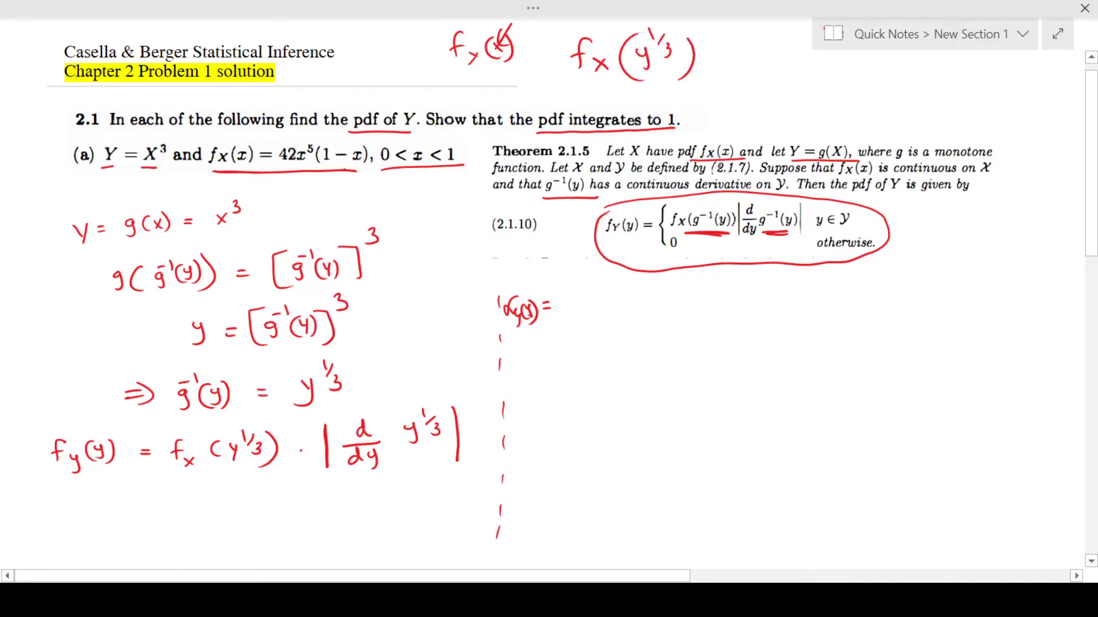
- Circle x⁵ in the given pdf and write 42(y^(1/3))⁵ after f_Y(y) =
left_click_drag(297, 148, 367, 145)
mouse_move(580, 297)
left_mouse_down()
mouse_move(582, 315)
mouse_move(601, 312)
left_mouse_up()
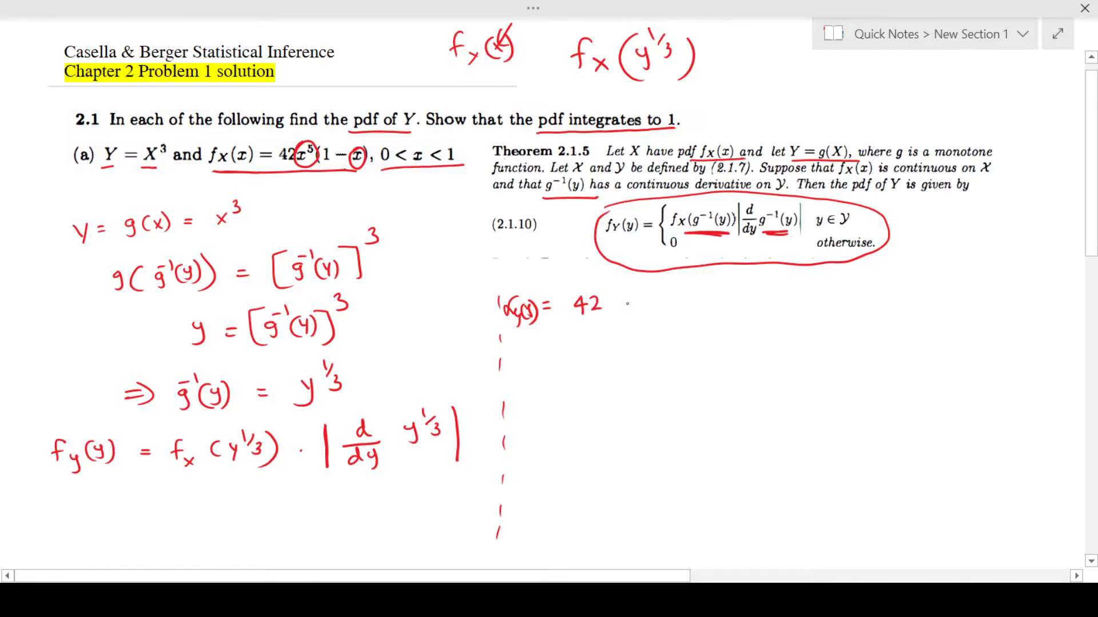
mouse_move(629, 298)
left_mouse_down()
mouse_move(634, 315)
mouse_move(646, 298)
mouse_move(652, 313)
mouse_move(626, 319)
mouse_move(664, 321)
left_mouse_up()
mouse_move(670, 282)
left_mouse_down()
mouse_move(705, 313)
mouse_move(745, 300)
mouse_move(760, 314)
mouse_move(774, 288)
mouse_move(799, 317)
left_mouse_up()
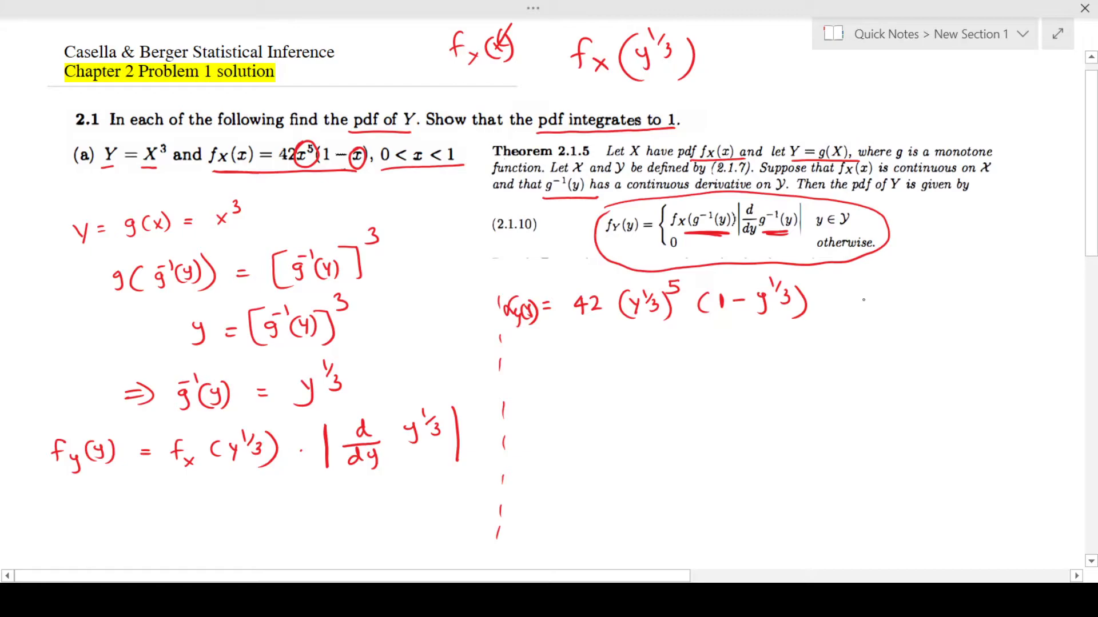
- Write the derivative factor |1/3 y^(1/3 − 1)|
left_click_drag(859, 281, 863, 341)
mouse_move(879, 299)
left_mouse_down()
mouse_move(942, 291)
mouse_move(938, 312)
mouse_move(971, 306)
left_mouse_up()
left_click_drag(994, 249, 996, 261)
mouse_move(989, 267)
left_mouse_down()
mouse_move(1004, 265)
mouse_move(998, 280)
mouse_move(1024, 262)
left_mouse_up()
left_click_drag(1030, 255, 1053, 312)
- Write = 42 y^(5/3)(1 − y^(1/3)) · 1/3 · y^(−2/3) on the next line
left_click_drag(542, 375, 552, 372)
left_click_drag(541, 381, 586, 378)
mouse_move(583, 371)
left_mouse_down()
mouse_move(582, 387)
mouse_move(634, 386)
left_mouse_up()
mouse_move(653, 349)
left_mouse_down()
mouse_move(655, 379)
mouse_move(699, 384)
left_mouse_up()
mouse_move(711, 367)
left_mouse_down()
mouse_move(711, 383)
mouse_move(734, 374)
mouse_move(749, 385)
left_mouse_up()
left_click_drag(757, 345, 771, 374)
left_click_drag(780, 346, 784, 388)
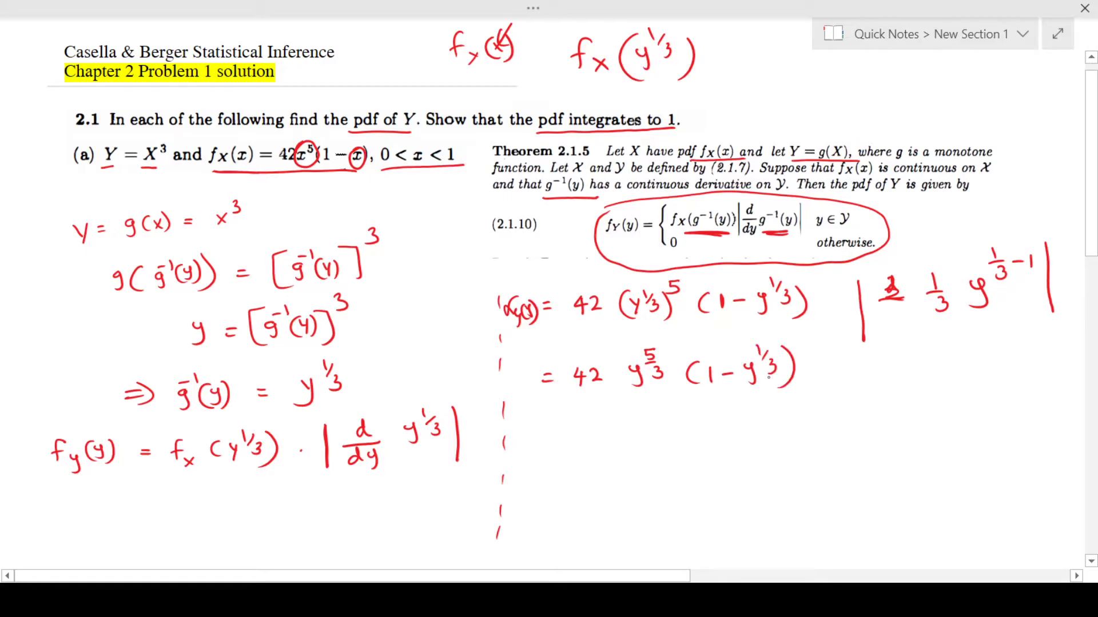
mouse_move(858, 353)
left_mouse_down()
mouse_move(868, 367)
mouse_move(860, 391)
left_mouse_up()
left_click_drag(923, 353, 923, 380)
left_click_drag(939, 343, 971, 340)
mouse_move(956, 346)
left_mouse_down()
mouse_move(971, 345)
mouse_move(966, 362)
left_mouse_up()
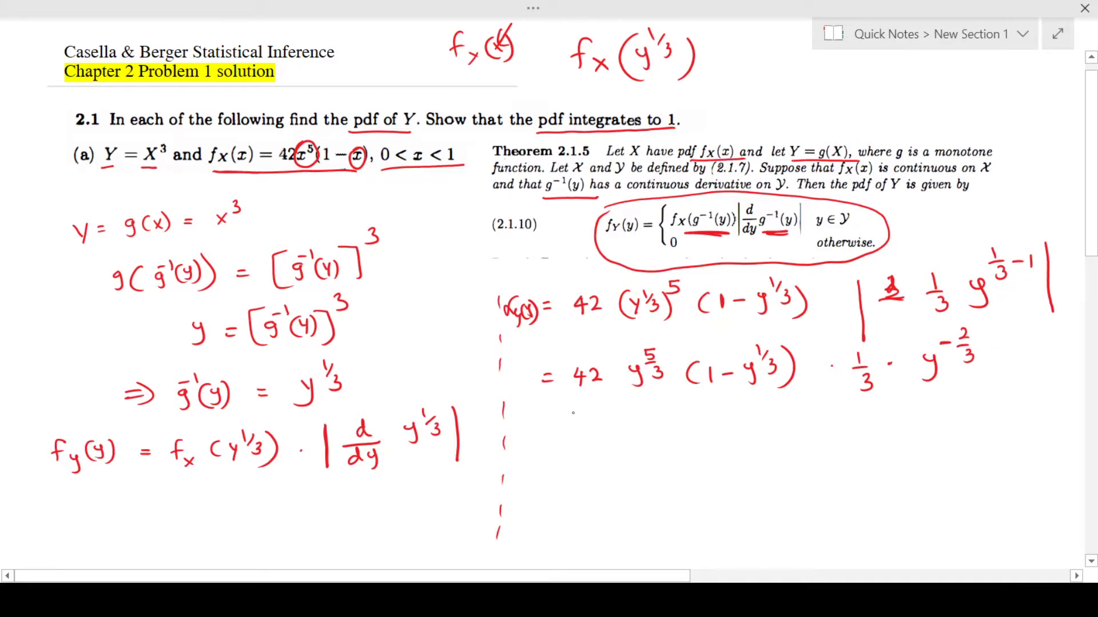
- Start a new line with = 42/3
left_click_drag(543, 428, 553, 428)
mouse_move(543, 435)
left_mouse_down()
mouse_move(592, 430)
mouse_move(587, 440)
left_mouse_up()
left_click_drag(597, 425, 609, 439)
left_click_drag(596, 448, 595, 464)
- Circle the exponents −2/3 and 5/3 and write y^(5/3 − 2/3)(1 − y^(1/3)) after 42/3
left_click_drag(646, 429, 650, 453)
mouse_move(683, 407)
left_mouse_down()
mouse_move(672, 426)
mouse_move(686, 423)
left_mouse_up()
mouse_move(678, 429)
left_mouse_down()
mouse_move(680, 442)
mouse_move(708, 420)
left_mouse_up()
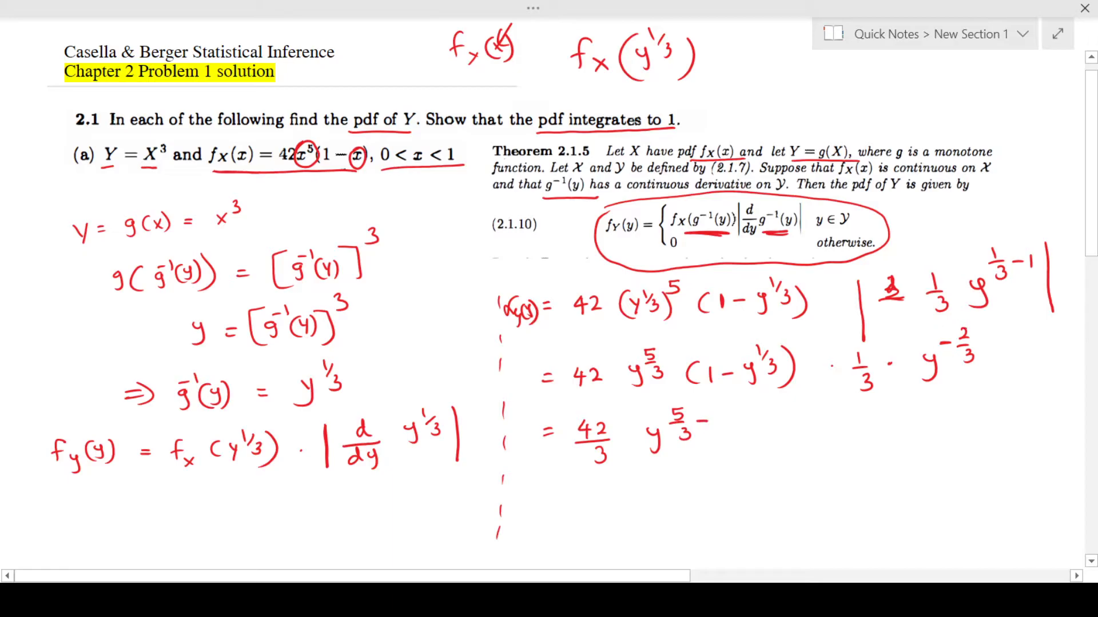
left_click_drag(944, 336, 940, 342)
left_click_drag(645, 342, 667, 338)
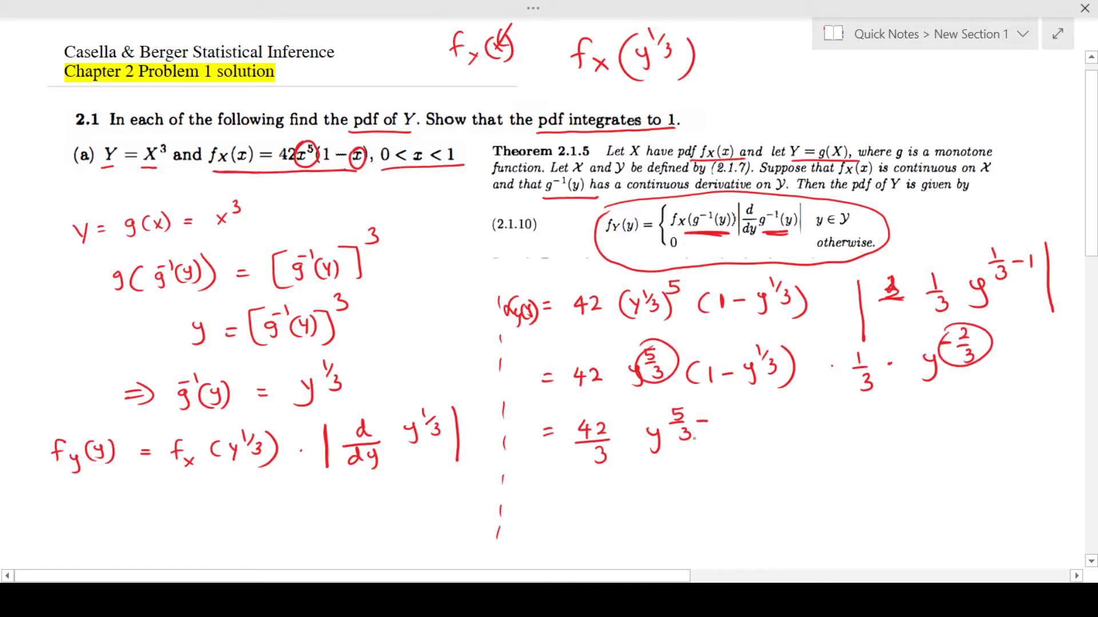
left_click_drag(715, 408, 728, 415)
mouse_move(716, 424)
left_mouse_down()
mouse_move(730, 423)
mouse_move(719, 439)
left_mouse_up()
mouse_move(781, 424)
left_mouse_down()
mouse_move(772, 445)
mouse_move(789, 444)
left_mouse_up()
left_click_drag(797, 434, 822, 443)
left_click_drag(837, 403, 841, 414)
left_click_drag(848, 411, 860, 451)
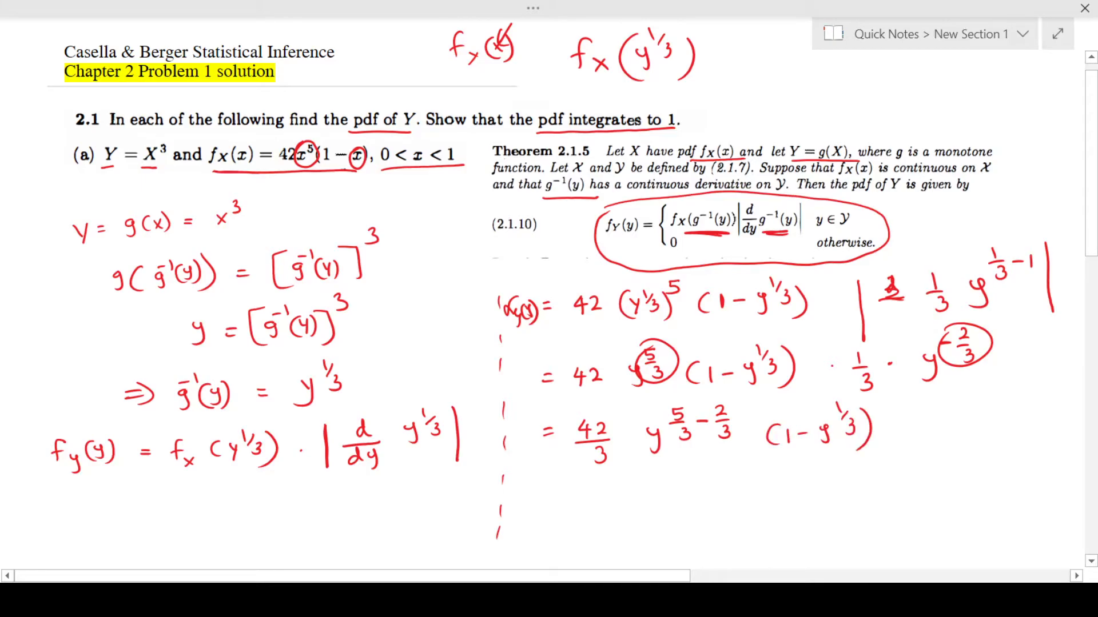
- Write = 14 y (1 − y^(1/3)) on another line
left_click_drag(547, 494, 559, 493)
left_click_drag(548, 501, 558, 501)
left_click_drag(590, 485, 592, 502)
left_click_drag(604, 487, 609, 510)
left_click_drag(640, 486, 643, 508)
mouse_move(690, 482)
left_mouse_down()
mouse_move(681, 502)
mouse_move(705, 500)
left_mouse_up()
mouse_move(714, 493)
left_mouse_down()
mouse_move(739, 504)
mouse_move(755, 481)
mouse_move(769, 511)
left_mouse_up()
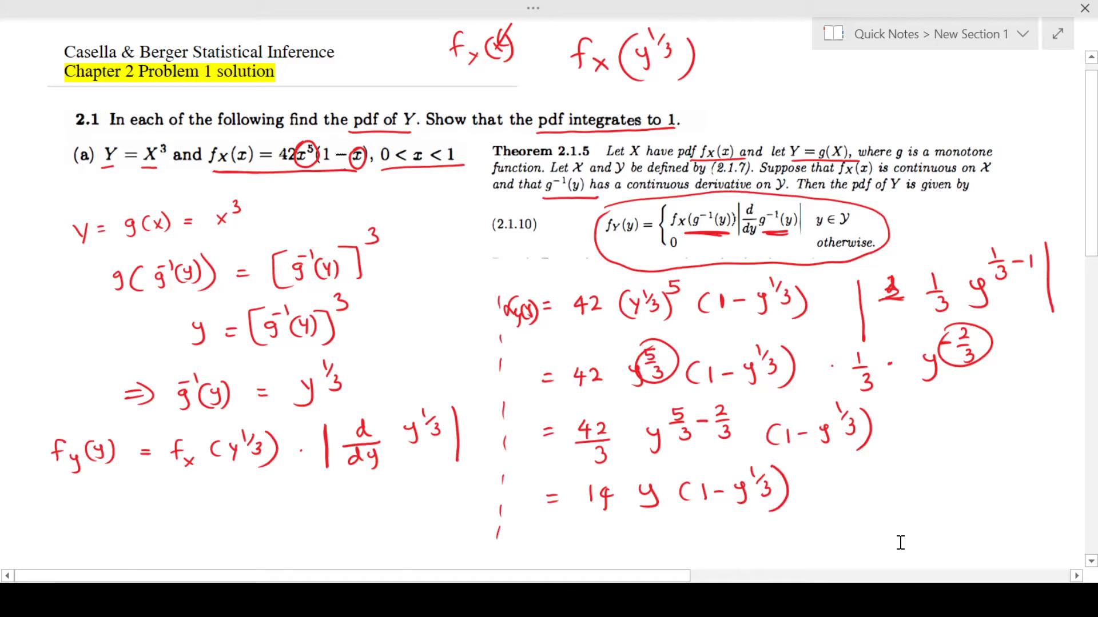
- Delete the empty note box below the derivation
scroll(713, 380, "down", 5)
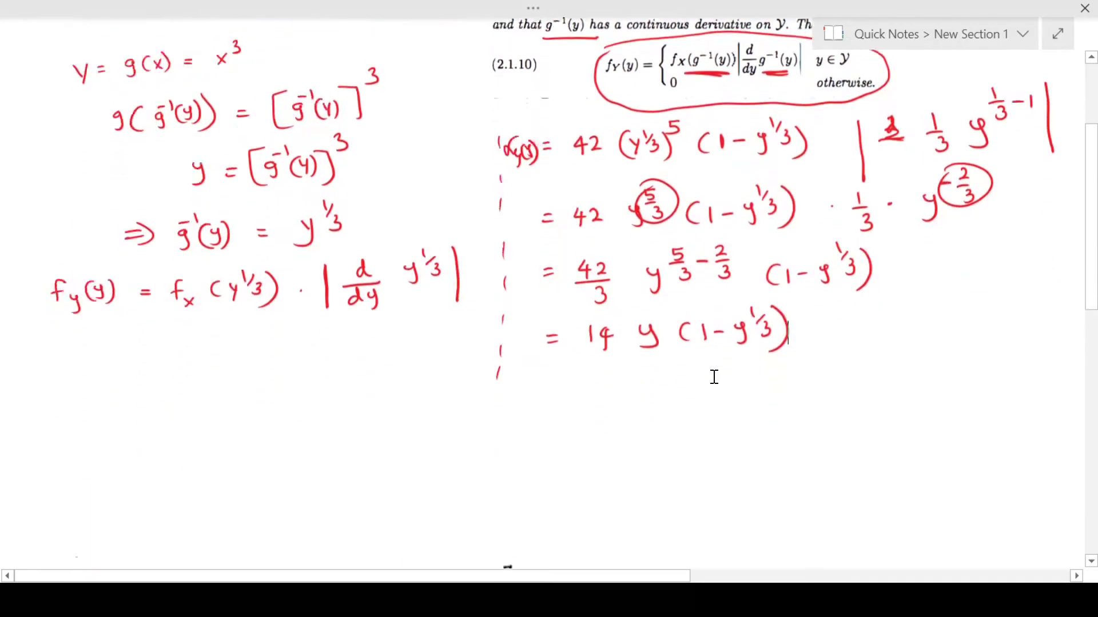
left_click(443, 376)
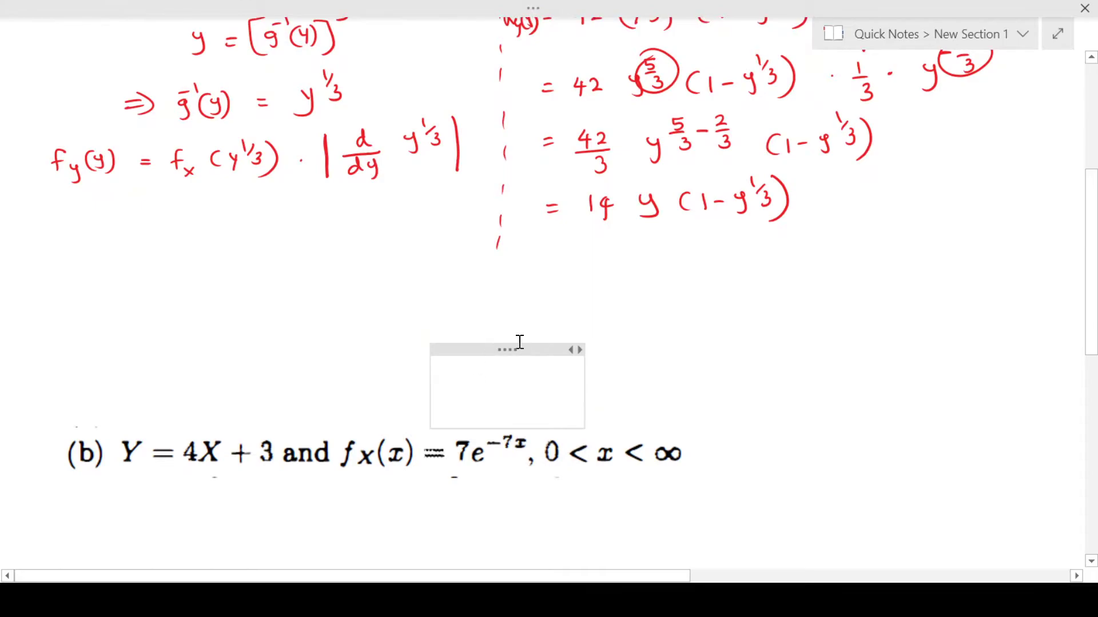
left_click(514, 350)
key("Delete")
- Delete the part (b) equation image
left_click(492, 435)
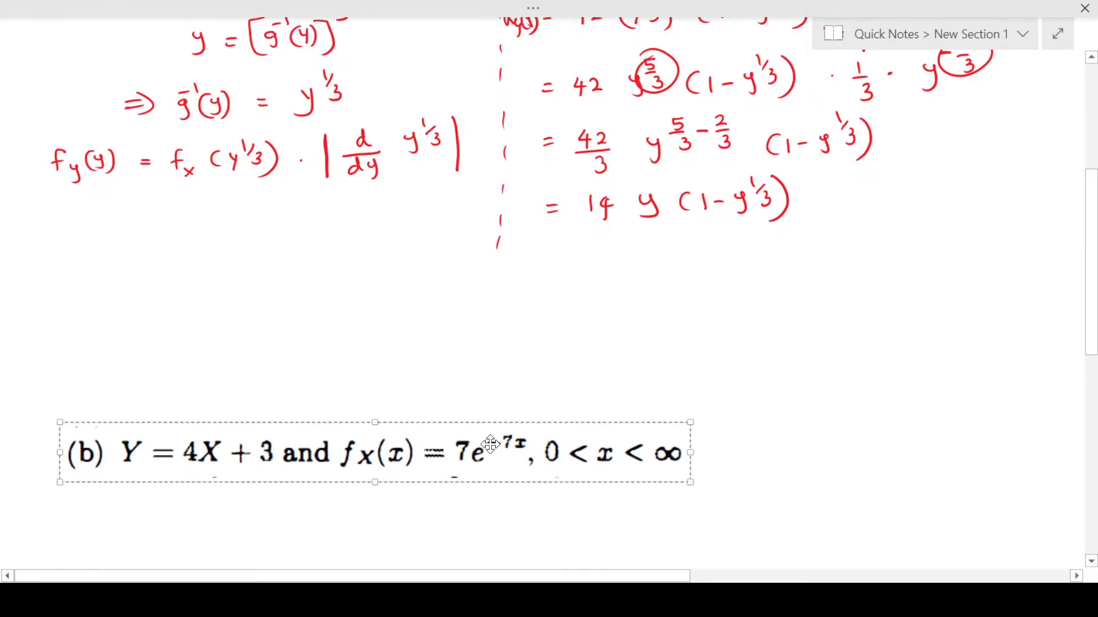
key("Delete")
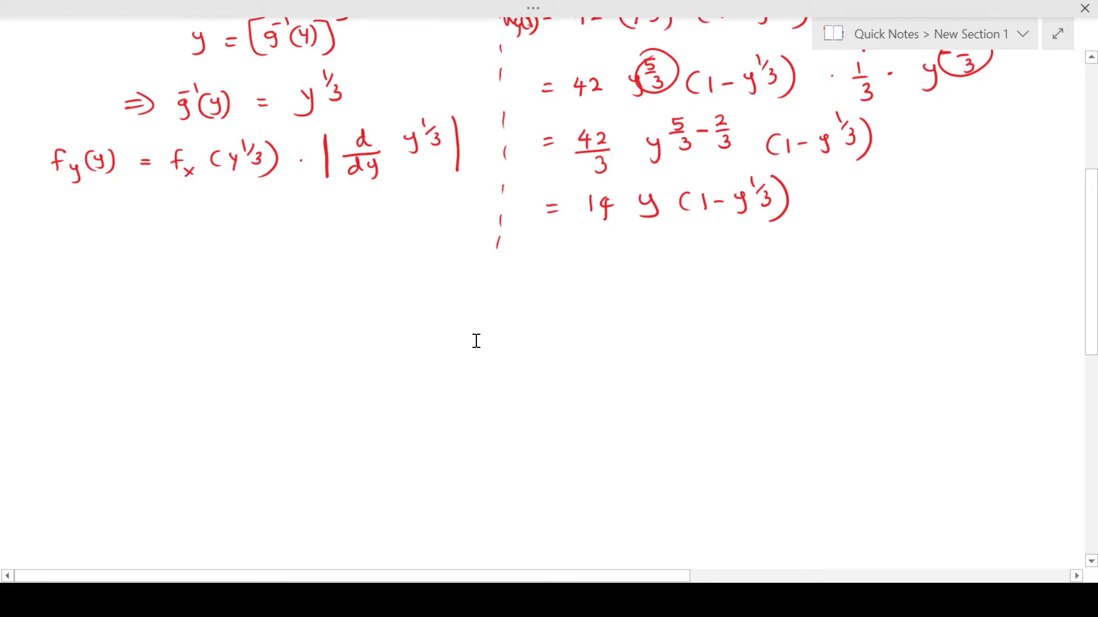
scroll(476, 340, "up", 2)
scroll(477, 340, "up", 4)
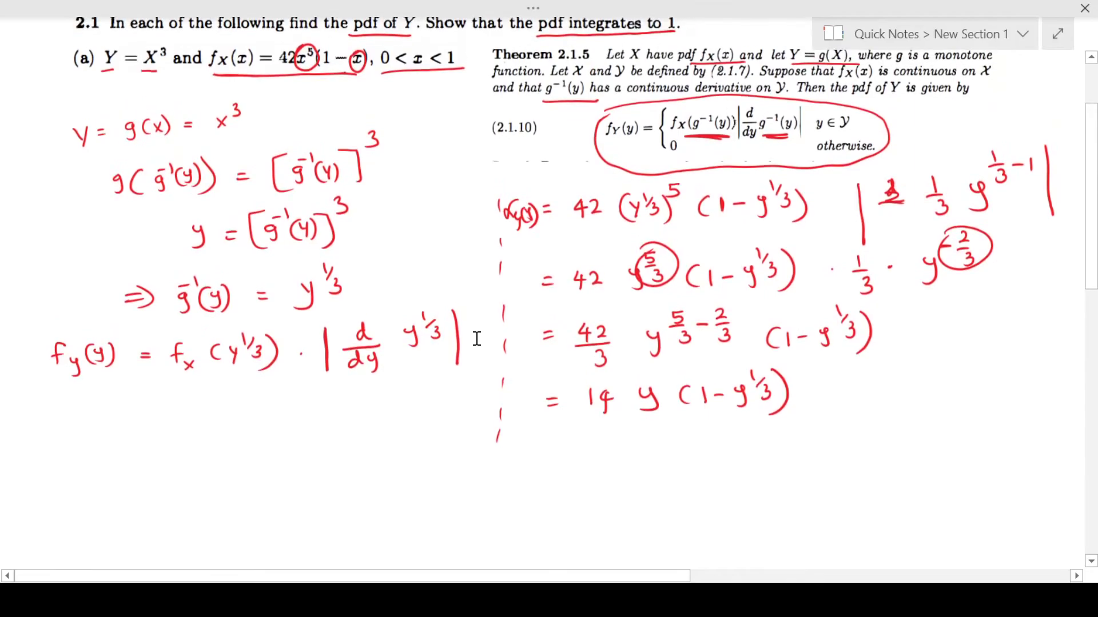
scroll(477, 339, "down", 4)
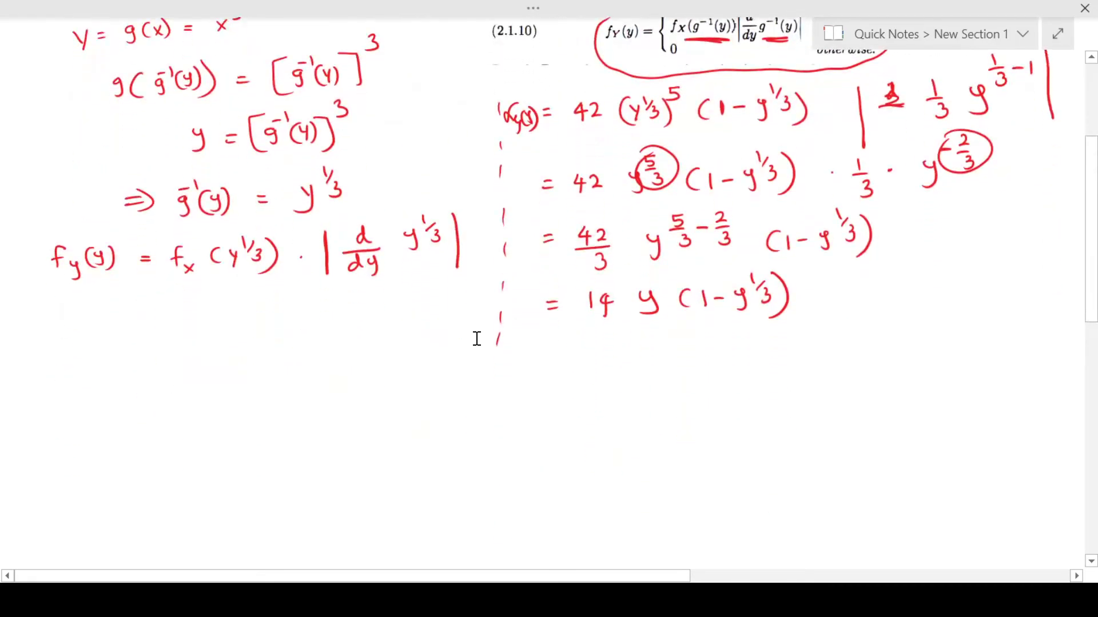
- Write 0 < x < 1, then 0³ < x³ < 1³, then 0 < y < 1
mouse_move(358, 401)
left_mouse_down()
mouse_move(378, 416)
mouse_move(426, 410)
left_mouse_up()
mouse_move(345, 400)
left_mouse_down()
mouse_move(346, 418)
mouse_move(307, 406)
left_mouse_up()
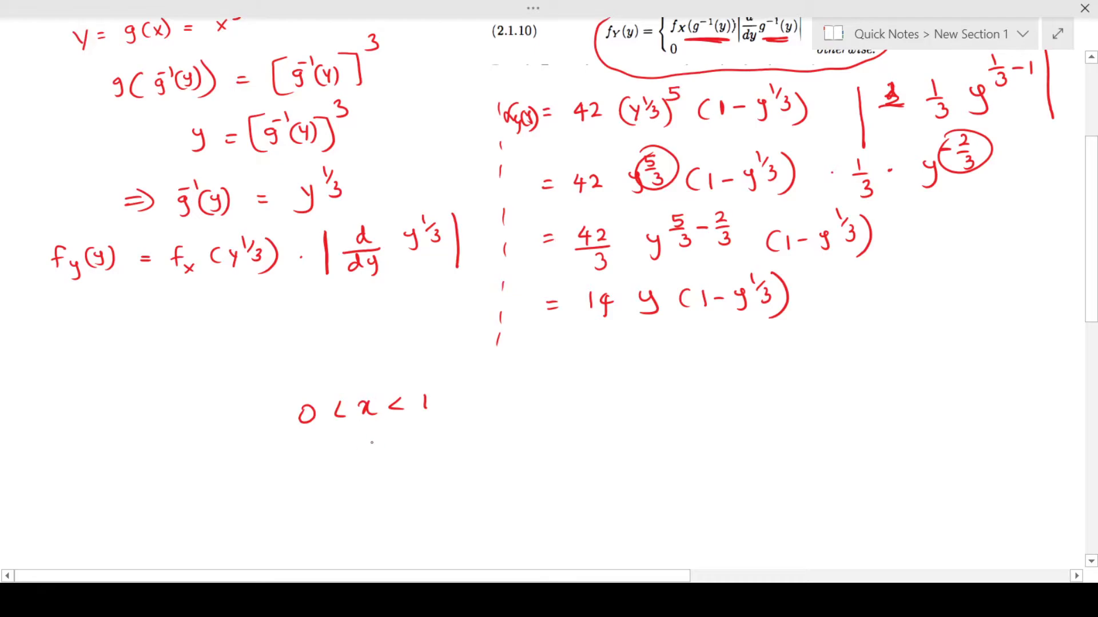
mouse_move(367, 449)
left_mouse_down()
mouse_move(382, 461)
mouse_move(444, 457)
left_mouse_up()
left_click_drag(450, 429, 451, 445)
mouse_move(356, 452)
left_mouse_down()
mouse_move(356, 466)
mouse_move(302, 456)
mouse_move(311, 459)
left_mouse_up()
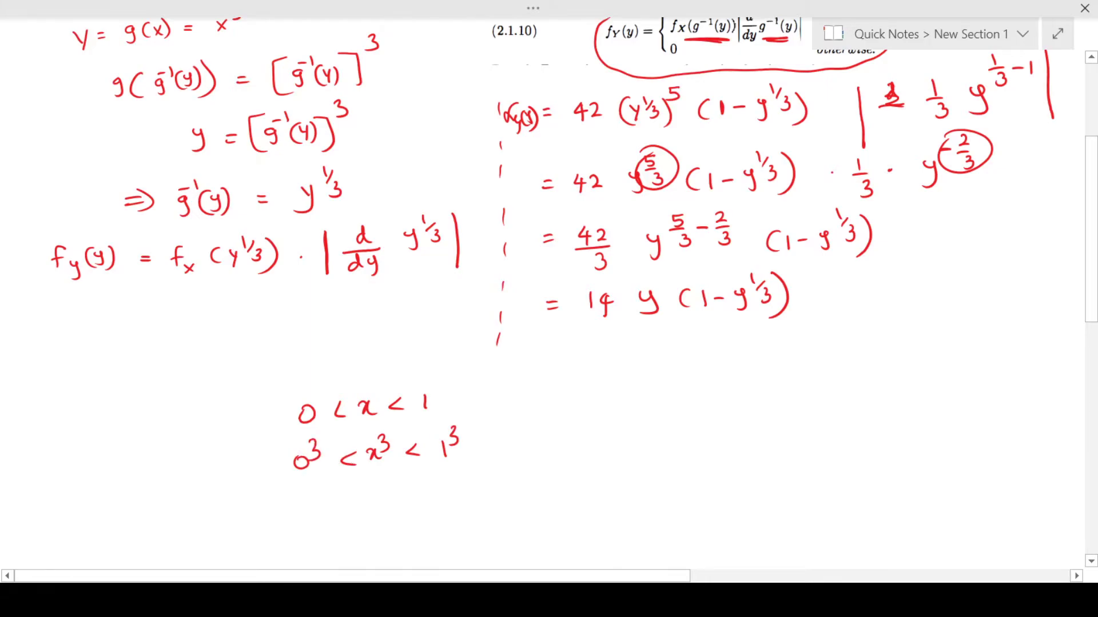
mouse_move(378, 493)
left_mouse_down()
mouse_move(377, 518)
mouse_move(449, 511)
left_mouse_up()
mouse_move(366, 499)
left_mouse_down()
mouse_move(366, 512)
mouse_move(323, 501)
left_mouse_up()
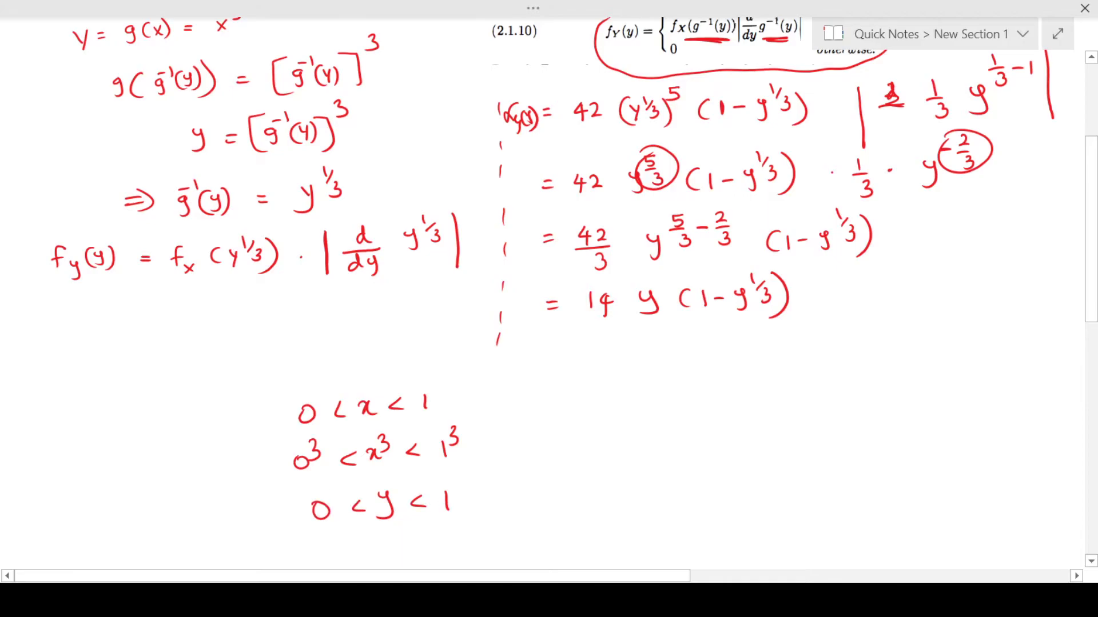
- Write the final f_Y(y) = 14 y (1 − y^(1/3))
mouse_move(566, 377)
left_mouse_down()
mouse_move(574, 412)
mouse_move(598, 390)
mouse_move(597, 377)
mouse_move(611, 399)
left_mouse_up()
left_click_drag(633, 384, 700, 384)
mouse_move(696, 375)
left_mouse_down()
mouse_move(694, 392)
mouse_move(743, 398)
left_mouse_up()
mouse_move(789, 361)
left_mouse_down()
mouse_move(779, 386)
mouse_move(819, 373)
mouse_move(837, 382)
mouse_move(849, 357)
left_mouse_up()
mouse_move(857, 349)
left_mouse_down()
mouse_move(833, 390)
mouse_move(855, 371)
mouse_move(881, 393)
left_mouse_up()
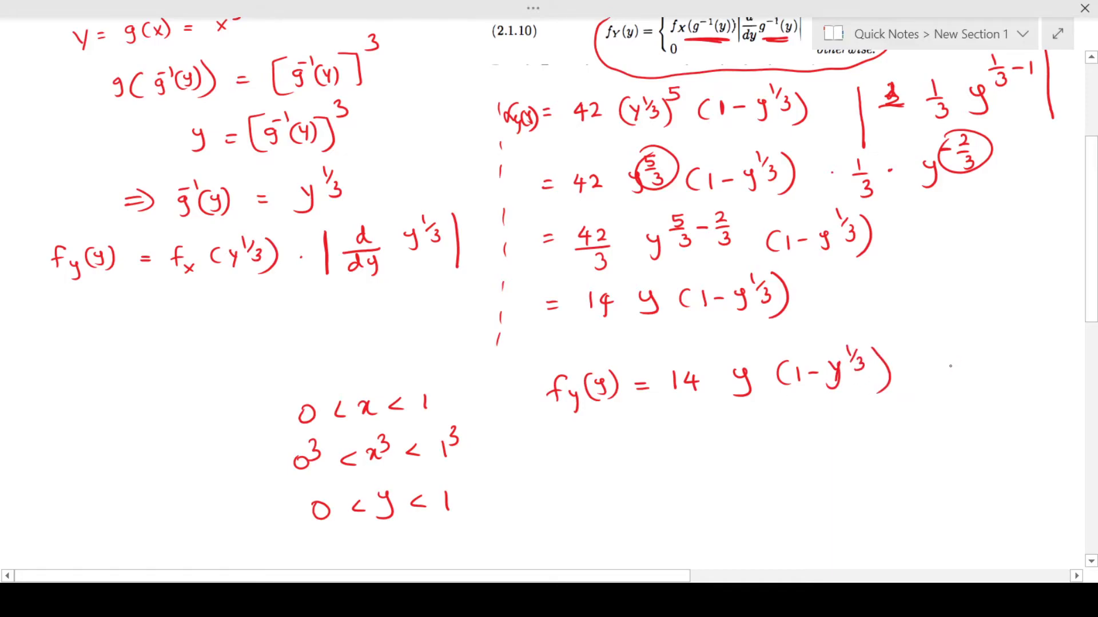
- Write the range '; 0<y<1' after the final pdf formula
mouse_move(970, 355)
left_mouse_down()
mouse_move(976, 380)
mouse_move(929, 385)
left_mouse_up()
left_click(930, 360)
left_click_drag(1012, 355, 1013, 369)
left_click_drag(1026, 353, 1029, 365)
left_click_drag(956, 360, 972, 370)
- Draw a red box around the final pdf result
left_click_drag(548, 366, 535, 389)
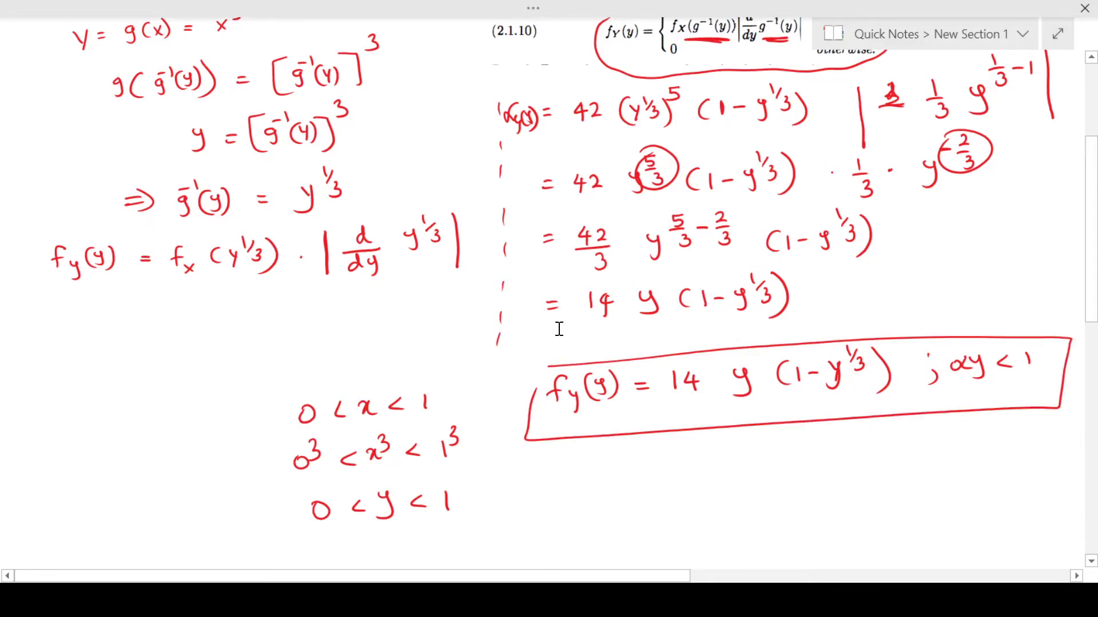
scroll(616, 323, "down", 4)
scroll(620, 324, "down", 1)
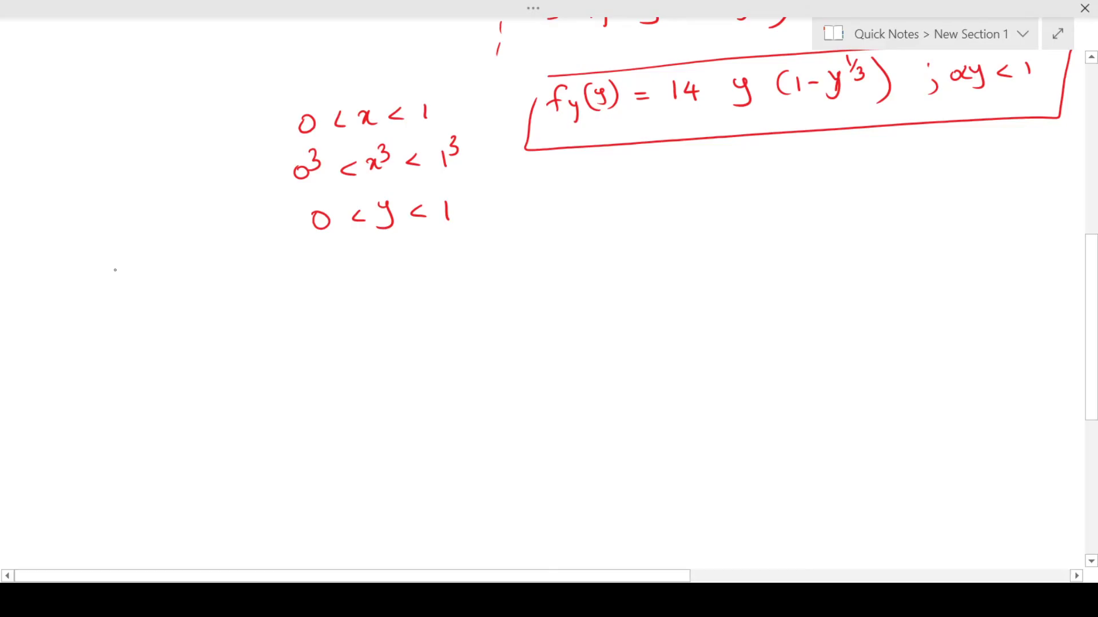
- Write the integral over all y of f_y(y)
mouse_move(124, 265)
left_mouse_down()
mouse_move(108, 311)
mouse_move(140, 309)
mouse_move(150, 334)
left_mouse_up()
mouse_move(183, 273)
left_mouse_down()
mouse_move(176, 298)
mouse_move(186, 287)
left_mouse_up()
mouse_move(189, 286)
left_mouse_down()
mouse_move(193, 305)
mouse_move(221, 287)
mouse_move(210, 293)
left_mouse_up()
left_click_drag(225, 269, 227, 298)
left_click_drag(121, 346, 161, 343)
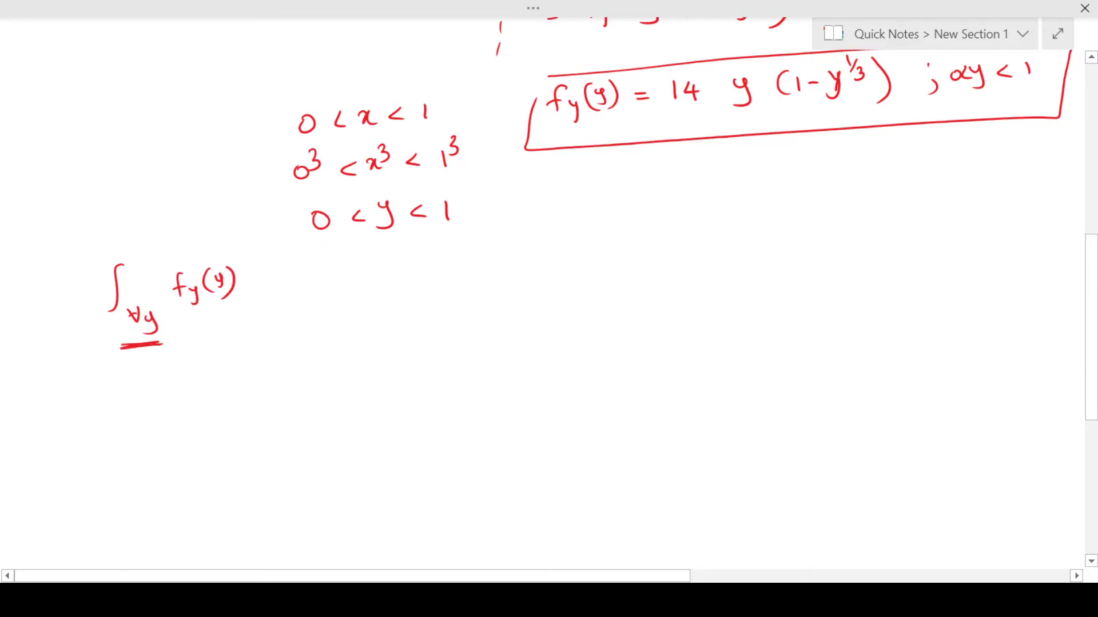
- Continue with '= ∫₀¹ 14(y − y^(1/3+1)) dy'
left_click_drag(284, 285, 295, 284)
left_click_drag(286, 291, 298, 291)
mouse_move(362, 269)
left_mouse_down()
mouse_move(341, 313)
mouse_move(351, 327)
left_mouse_up()
left_click_drag(347, 244, 404, 288)
left_click_drag(416, 276, 422, 295)
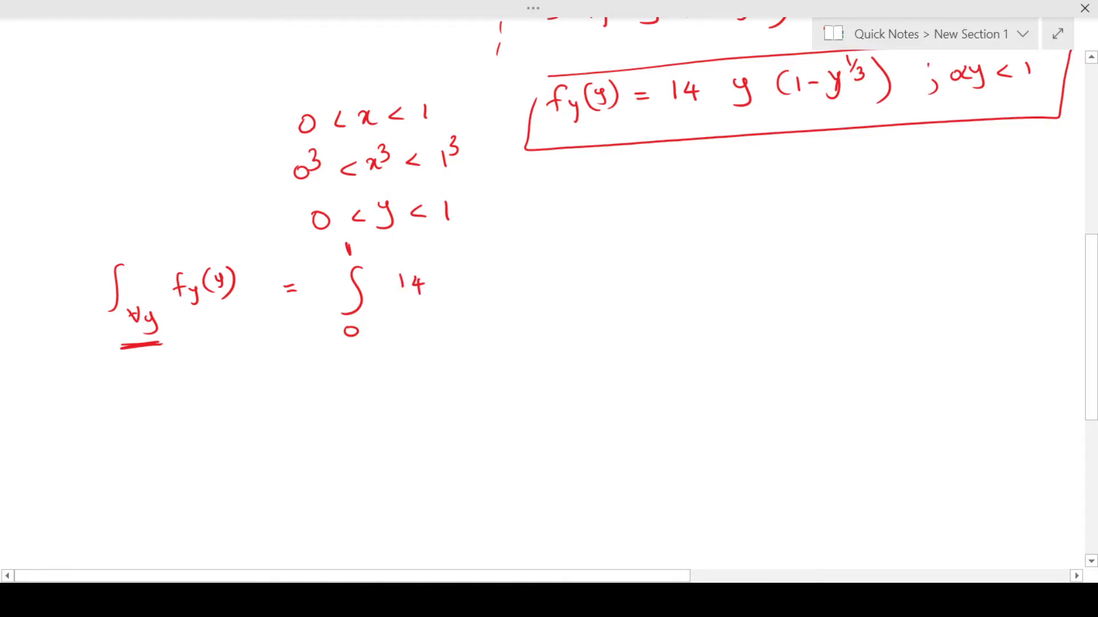
mouse_move(482, 261)
left_mouse_down()
mouse_move(473, 284)
mouse_move(500, 293)
mouse_move(539, 269)
mouse_move(562, 282)
left_mouse_up()
left_click_drag(585, 229, 591, 260)
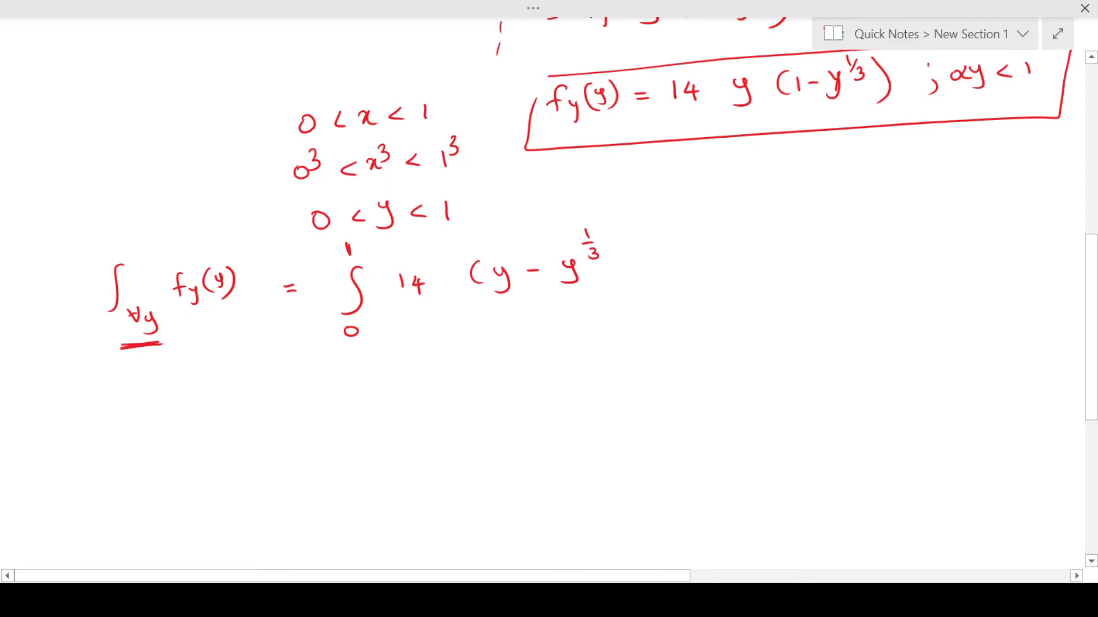
left_click_drag(602, 240, 610, 239)
mouse_move(607, 234)
left_mouse_down()
mouse_move(607, 246)
mouse_move(621, 244)
mouse_move(626, 283)
left_mouse_up()
left_click_drag(701, 253, 718, 284)
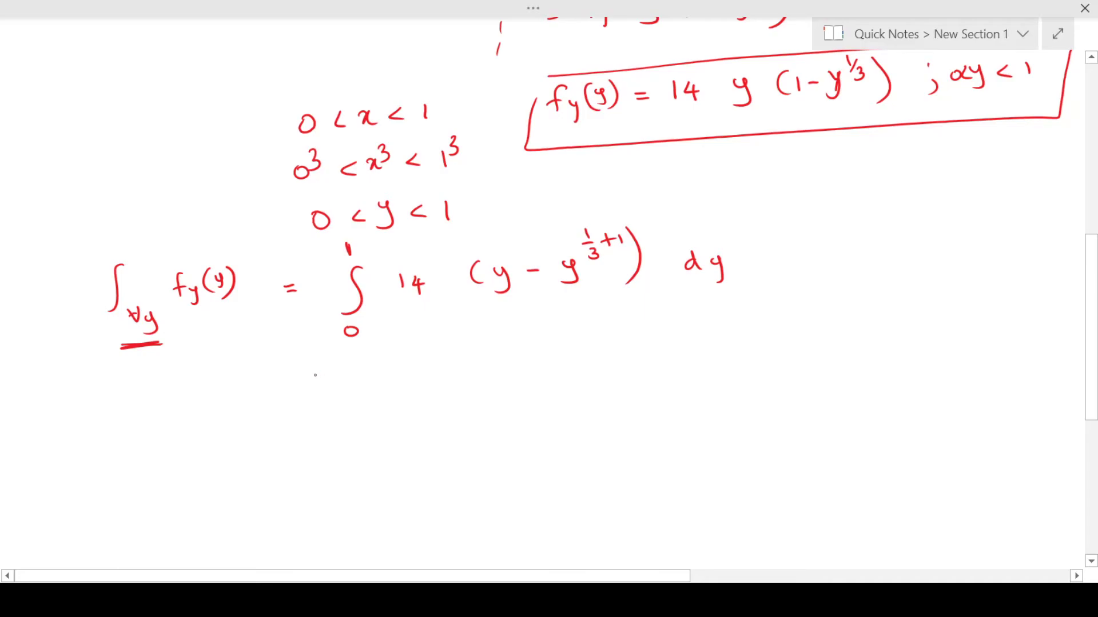
- On a new line, write '= 14 ∫₀¹ y − y^(4/3) dy'
left_click_drag(290, 389, 301, 388)
left_click_drag(291, 396, 331, 392)
left_click_drag(350, 373, 354, 396)
left_click_drag(404, 365, 394, 414)
left_click_drag(393, 346, 434, 398)
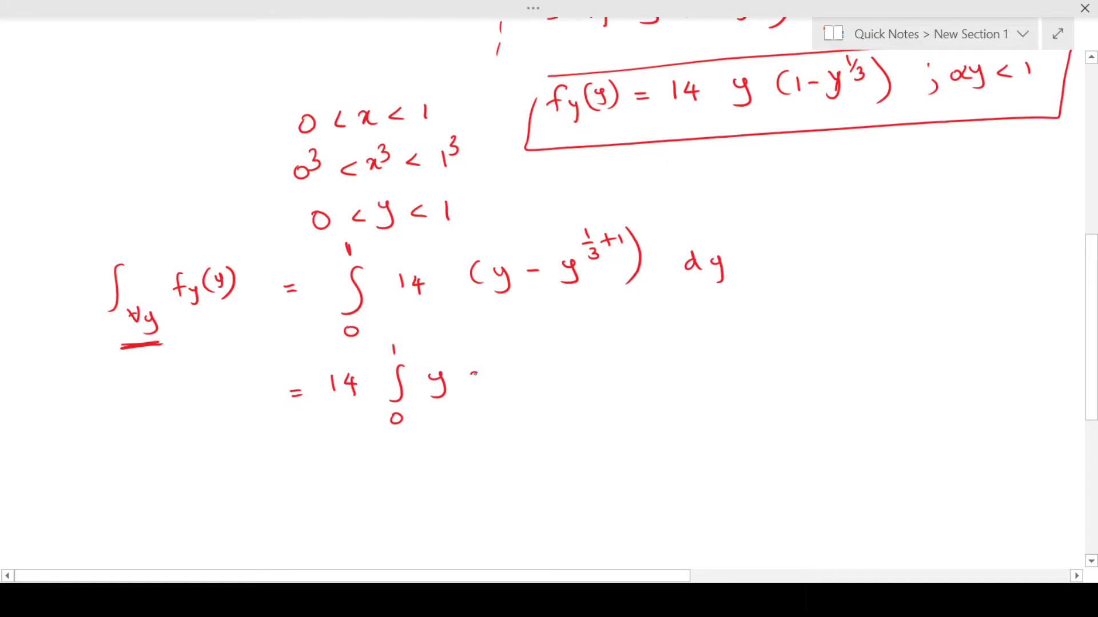
left_click_drag(473, 372, 513, 393)
left_click_drag(543, 335, 547, 350)
mouse_move(538, 353)
left_mouse_down()
mouse_move(554, 352)
mouse_move(550, 372)
mouse_move(641, 377)
left_mouse_up()
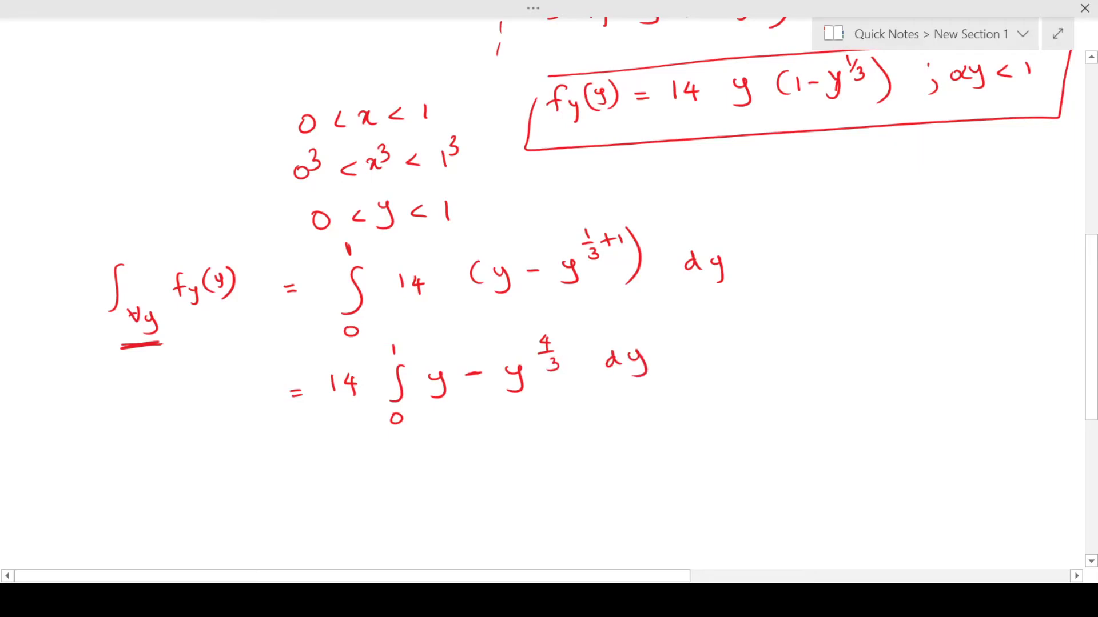